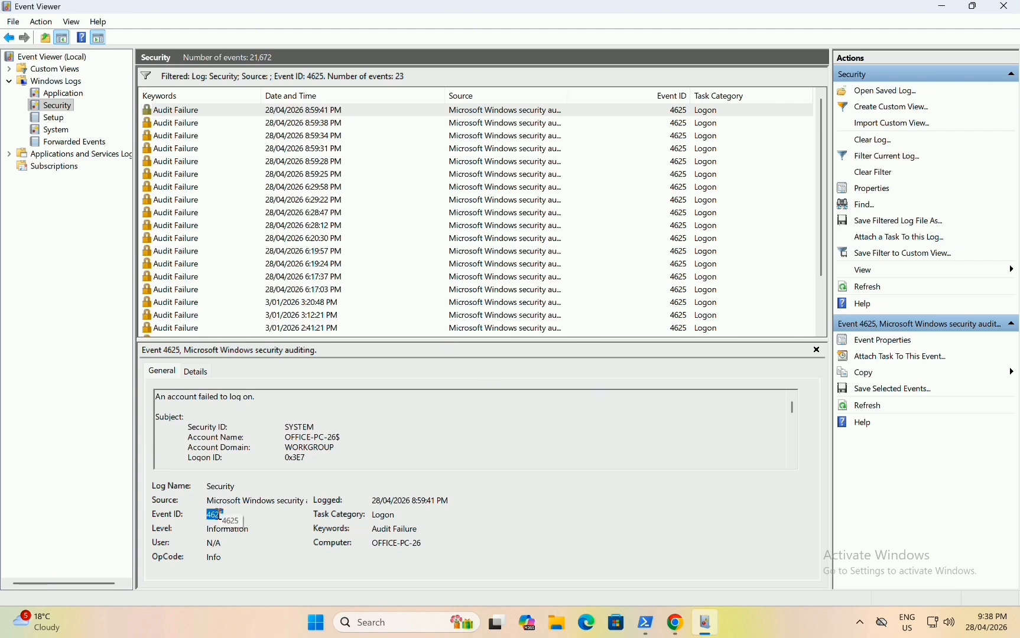
- Switch to Splunk in Chrome and expand the newest EventCode 4625 event to examine its field values through Status and Sub_Status
scroll(361, 205, down, 1)
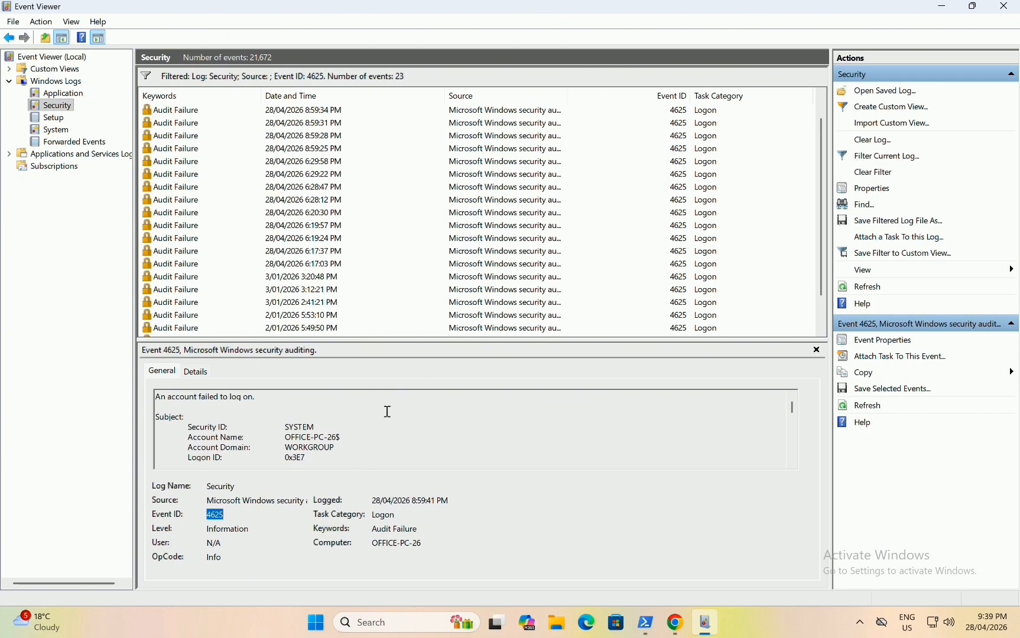
click(677, 627)
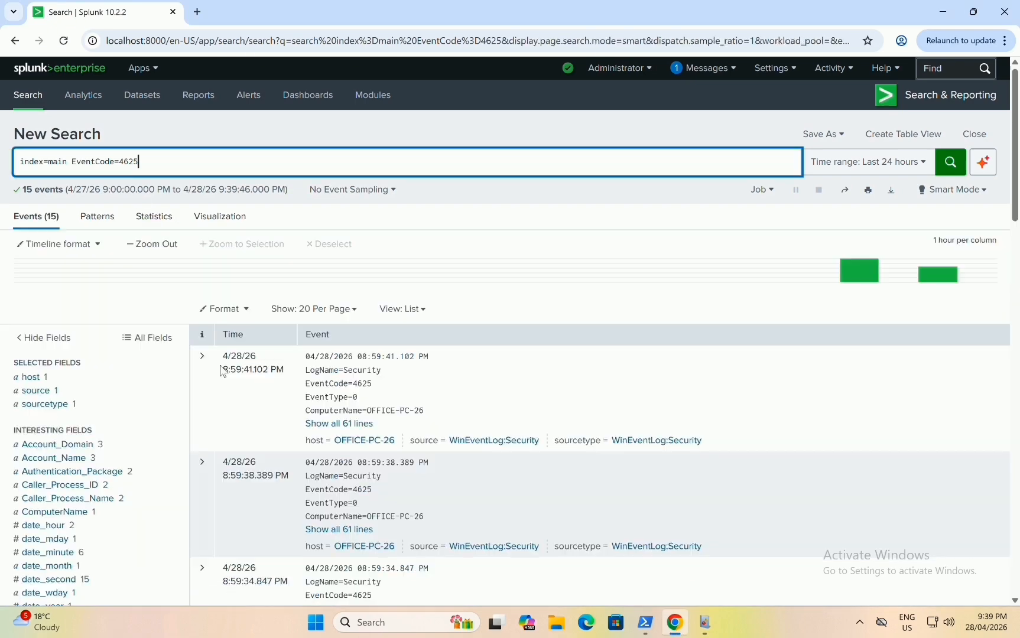
click(202, 356)
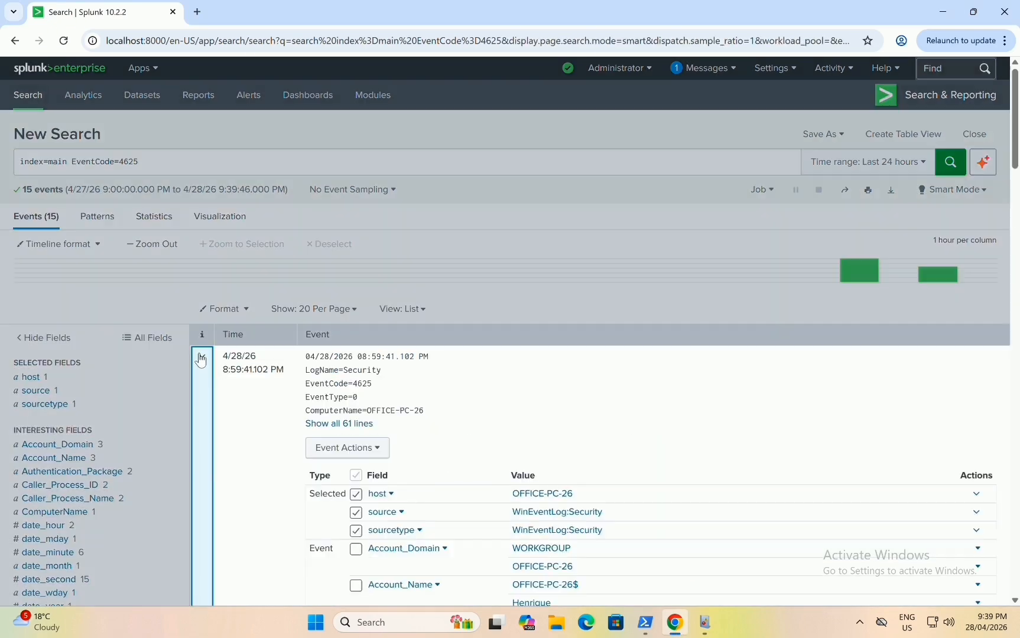
scroll(466, 422, down, 5)
scroll(290, 366, up, 2)
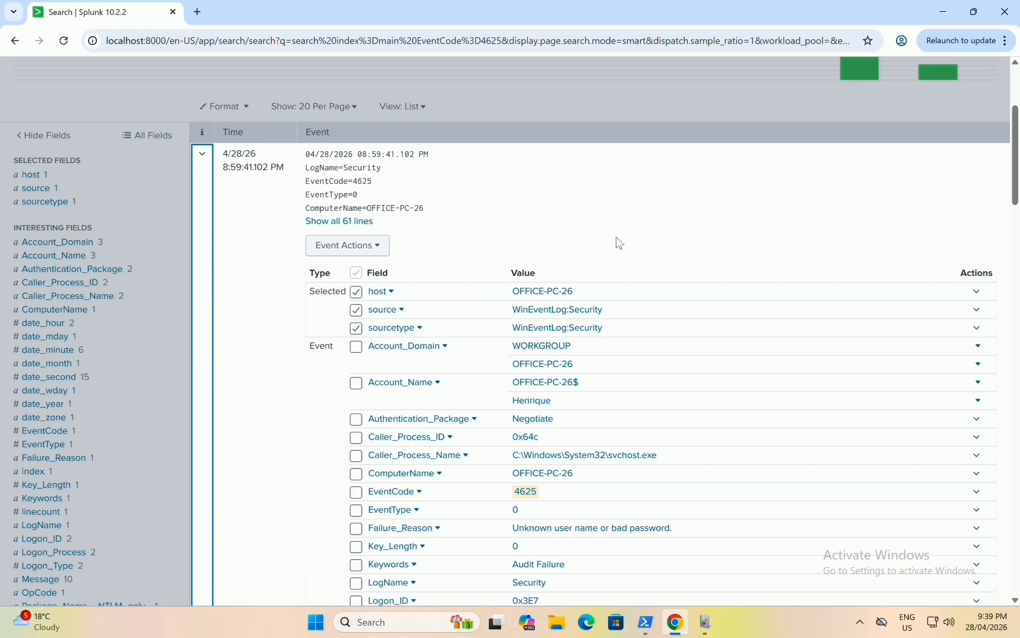
scroll(400, 329, down, 10)
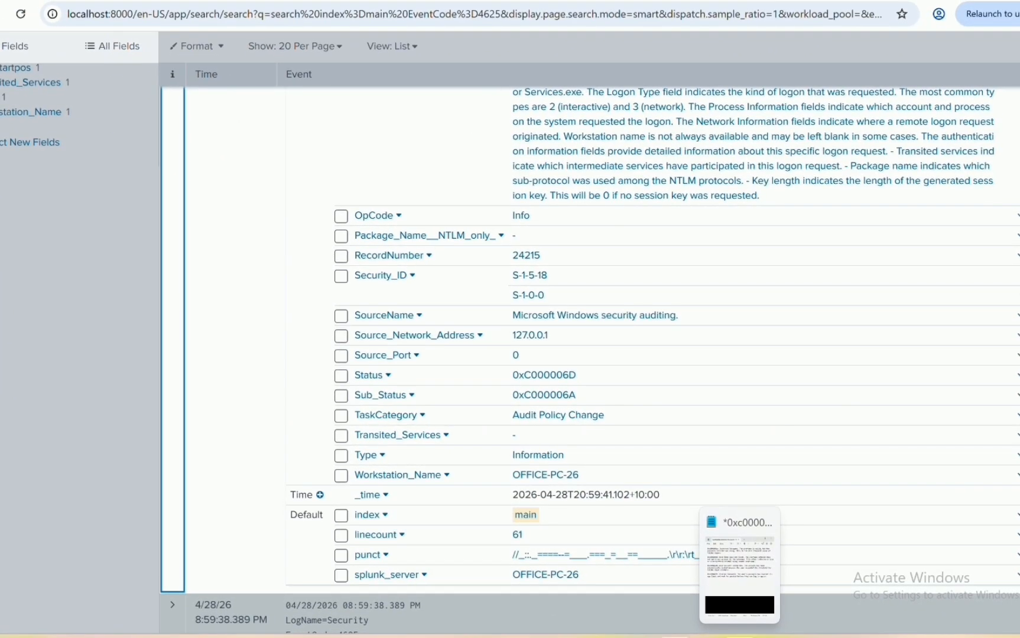
- Check the meaning of the event's Sub_Status code in the Notepad list of logon failure codes, then return to the Splunk event
click(738, 615)
drag(933, 275, 829, 145)
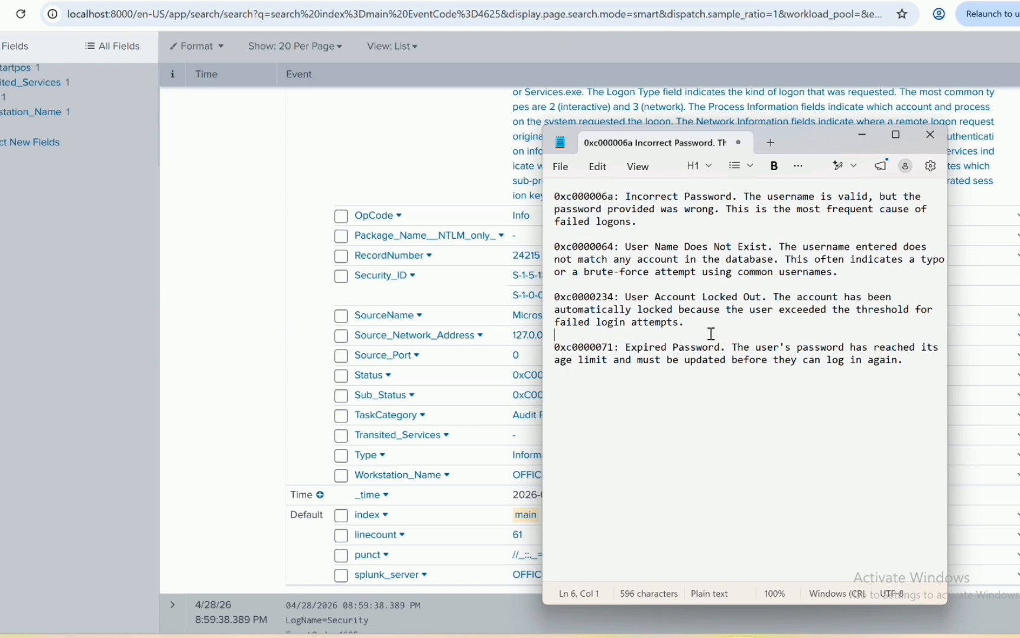
click(862, 135)
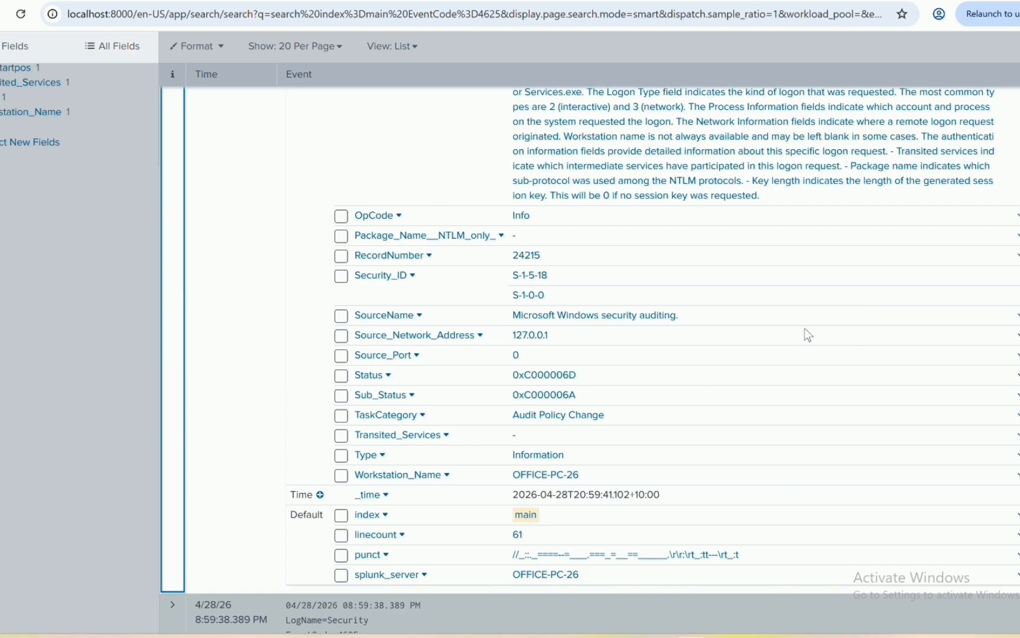
scroll(597, 302, up, 10)
scroll(598, 302, up, 3)
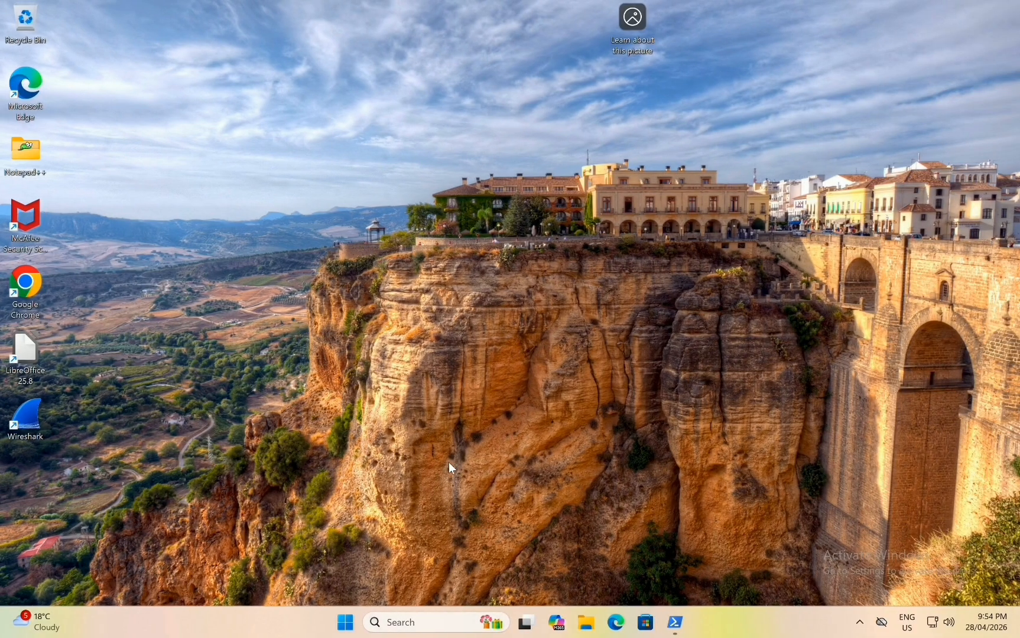
- Launch Splunk Enterprise from Windows, dismiss the Chrome update notice and open the Search & Reporting app
click(406, 624)
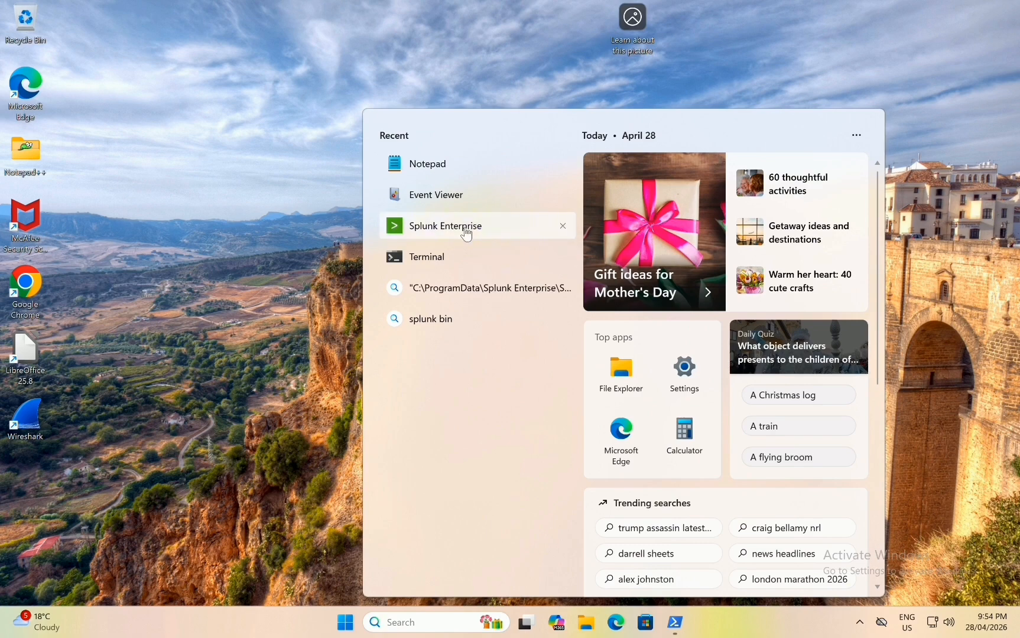
click(458, 231)
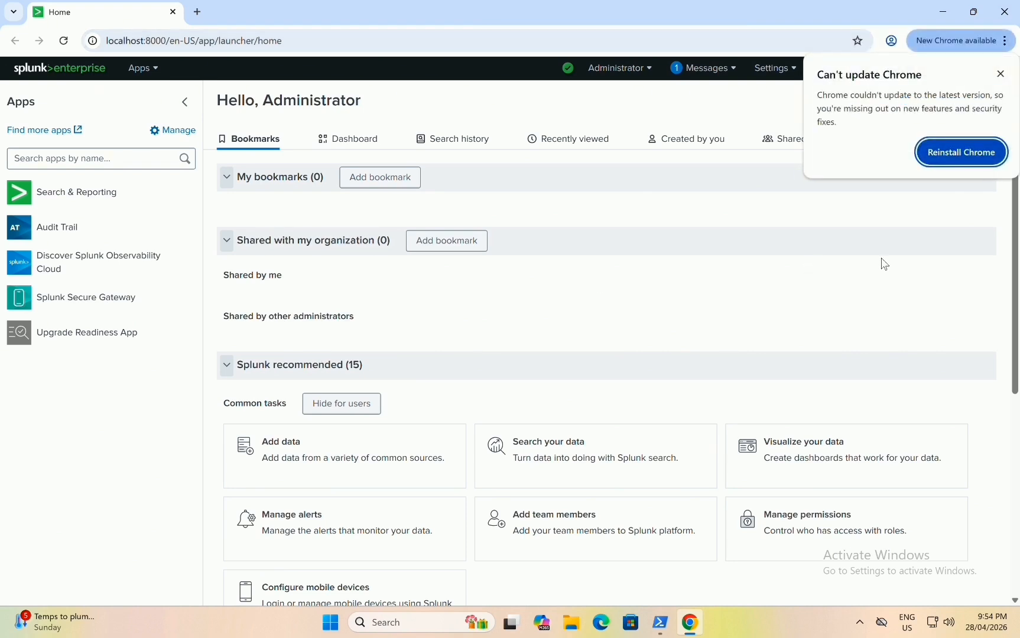
click(1001, 74)
click(73, 192)
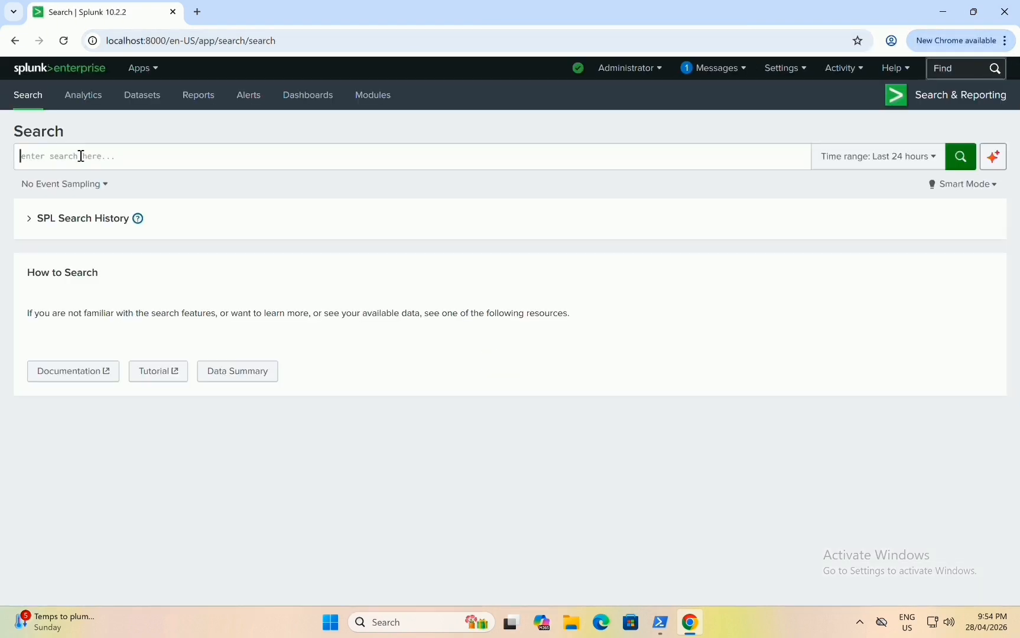
- Enter the base query index=main EventCode=4625 in the Splunk search
click(81, 156)
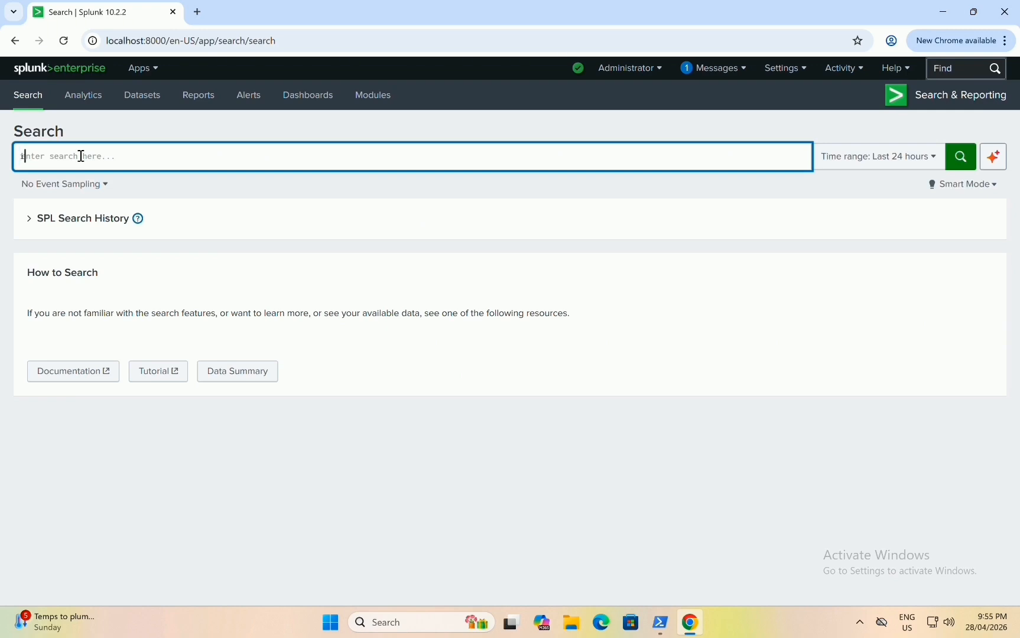
text(index=)
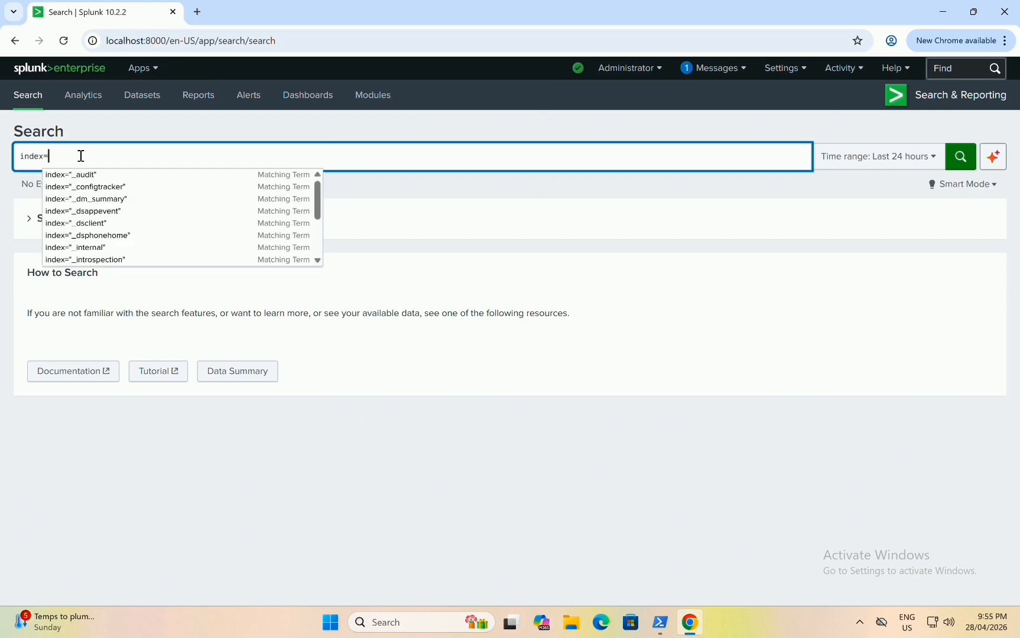
text(main)
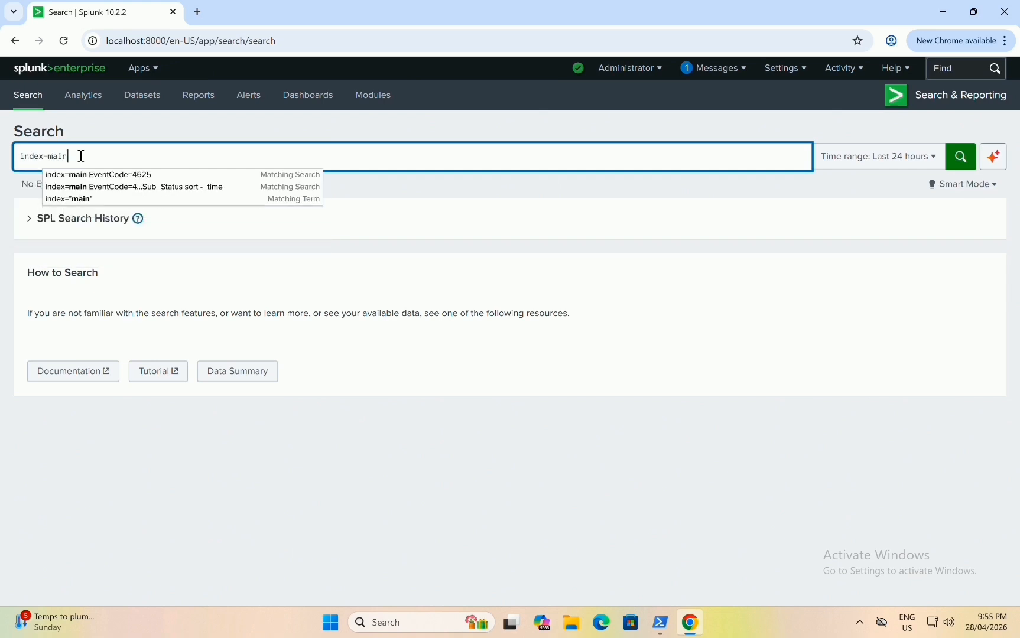
key(Down)
key(Return)
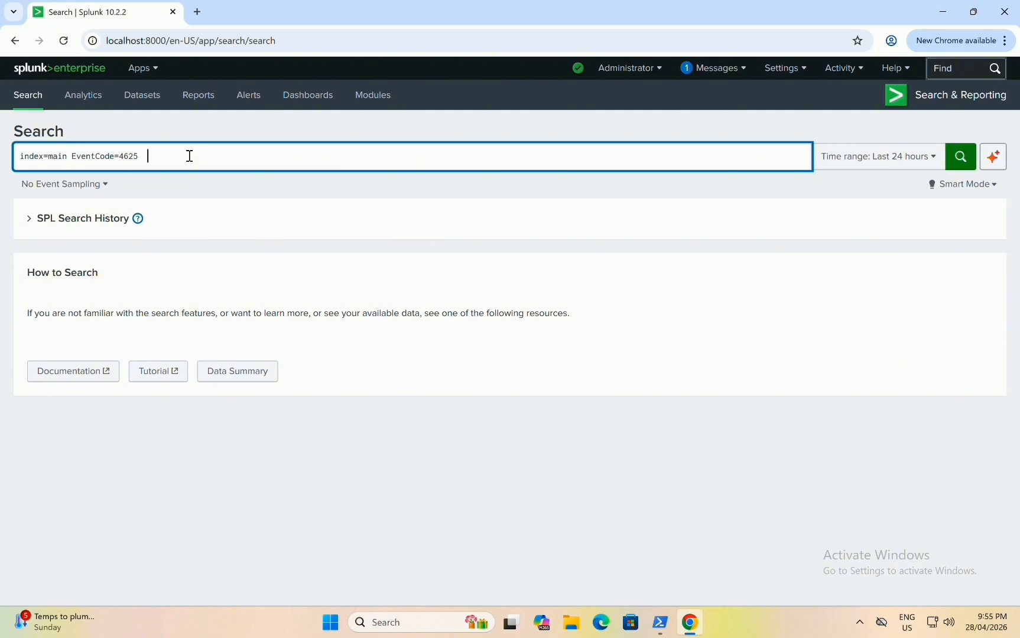
- Extend the query with "| stats count by Account_Name | sort - count" and run it
text(| stat)
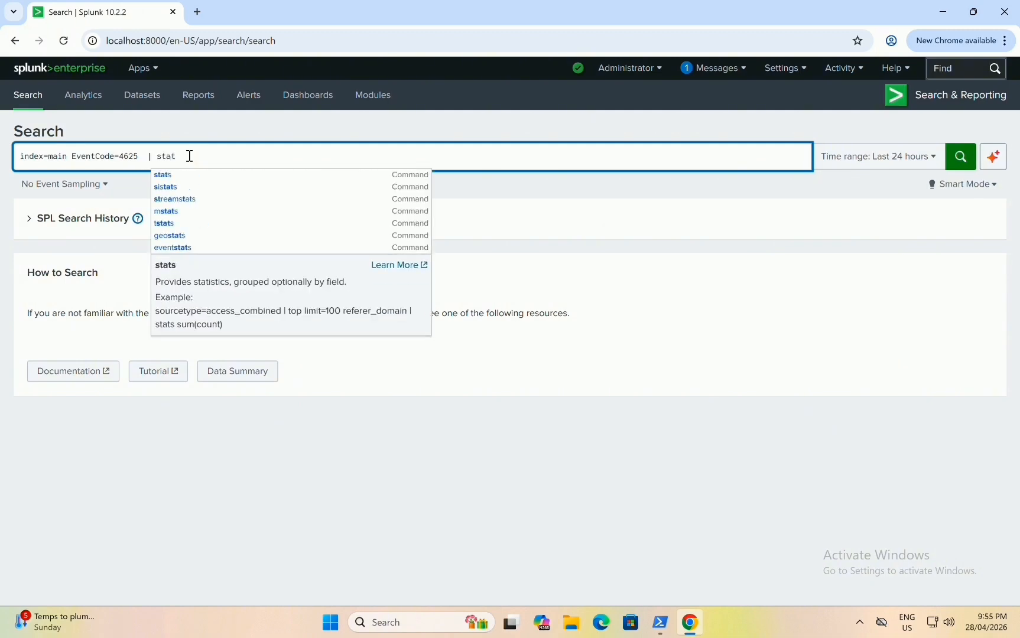
text(s count by Ac)
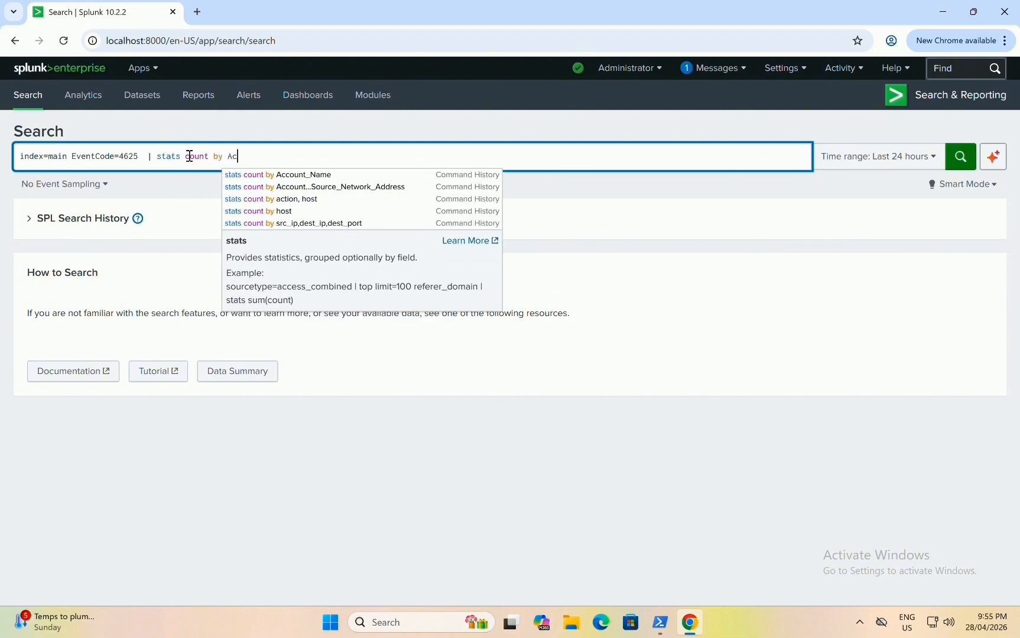
text(cou)
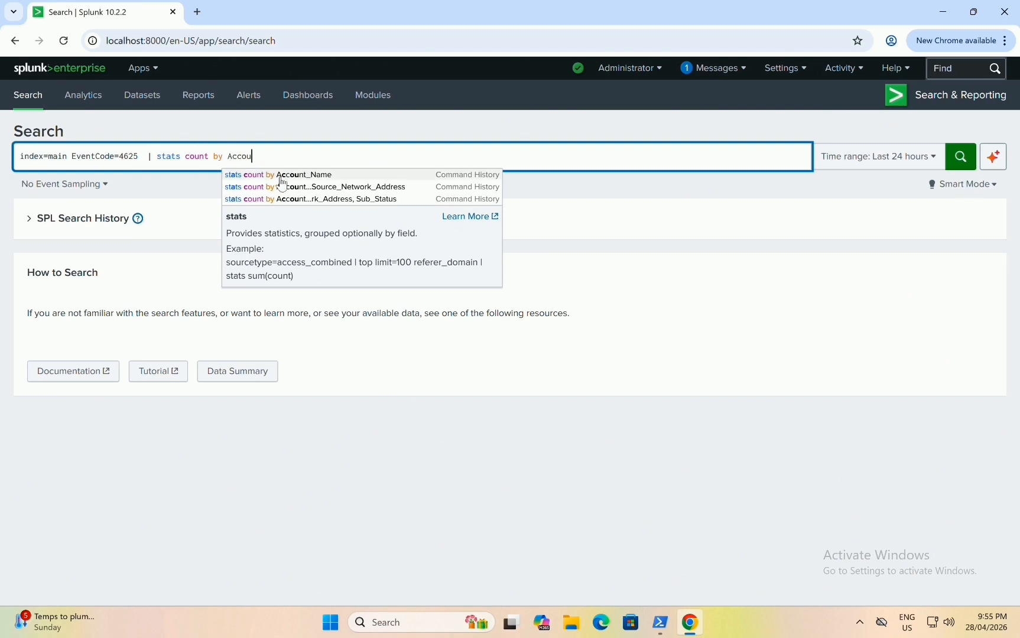
click(281, 177)
key(Return)
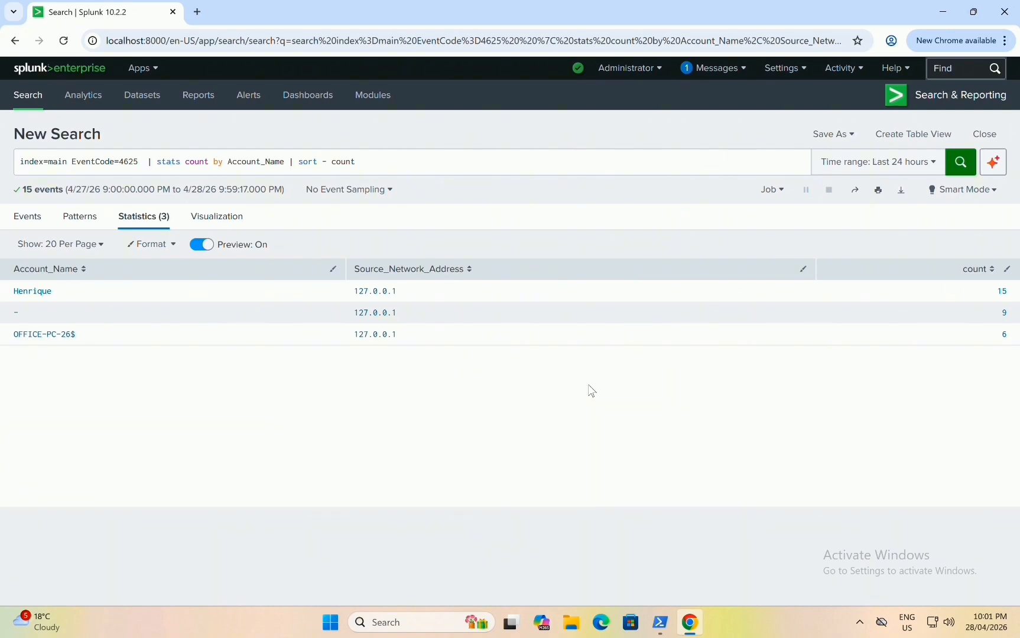
- Add Source_Network_Address and Sub_Status to the stats grouping after Account_Name and run the updated search
click(338, 164)
text(, Source_Network_Address)
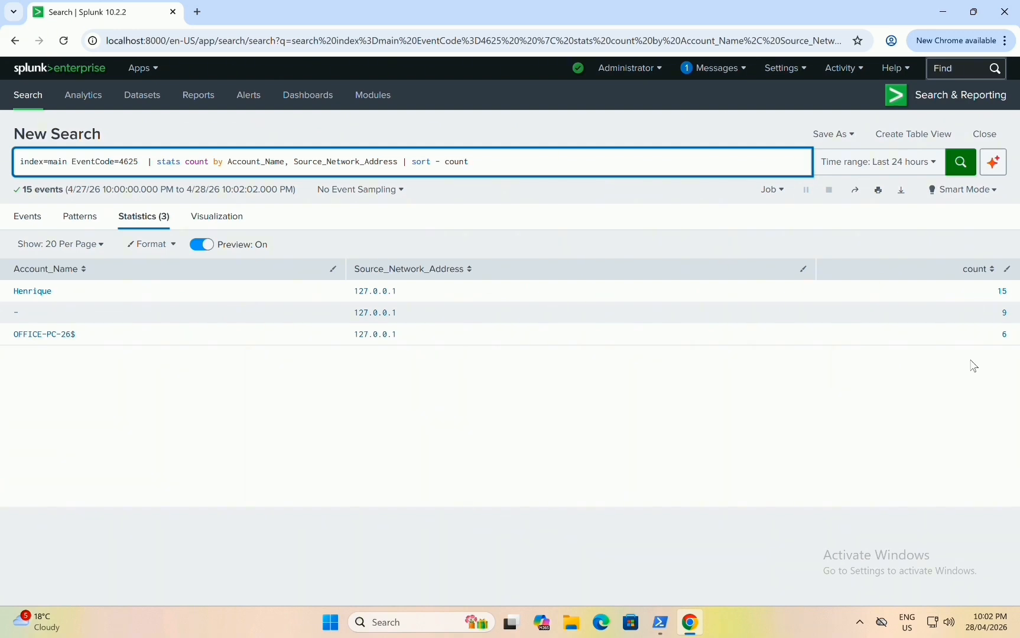
click(399, 161)
text(, Sub_Status)
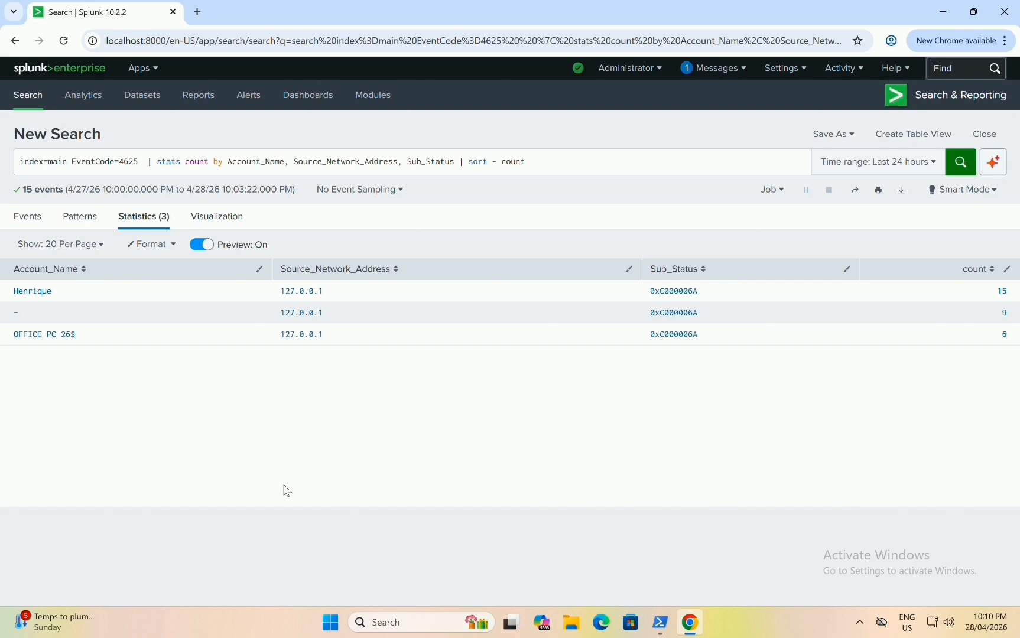
- Open Notepad and record "Source Address: 127.0.01" and a Target Account line with the account name having the highest count
click(362, 624)
click(412, 164)
text(Source Address: 127.0.01)
key(Return)
text(Target Acco)
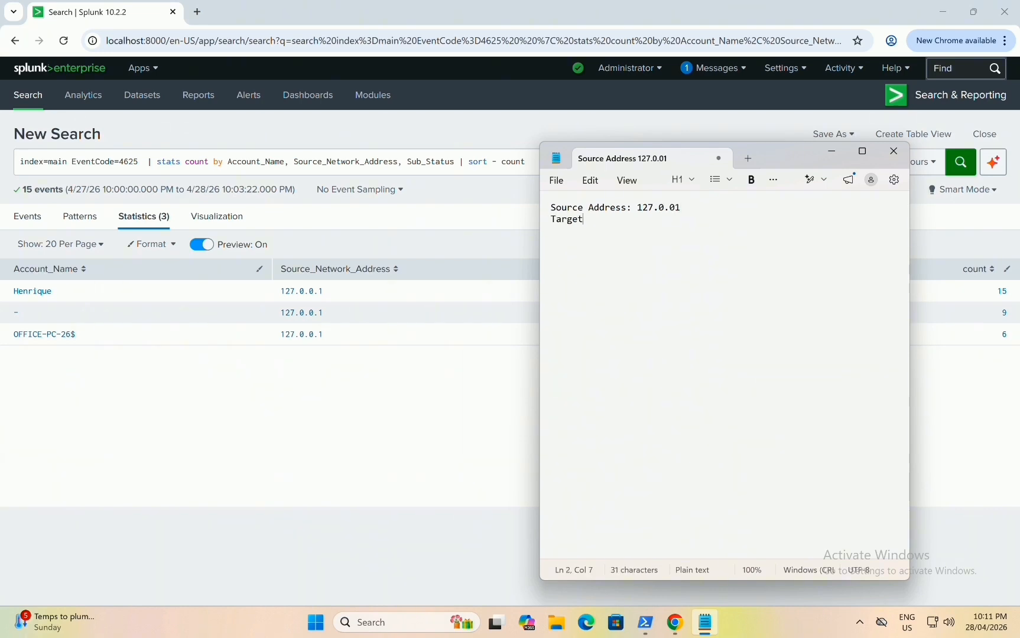
text(:)
text( Henrique)
key(Return)
- Add "Event Count: 15" to the notes and a Sub-Status line with 0xC000006A copied from the Splunk results
text(Event C)
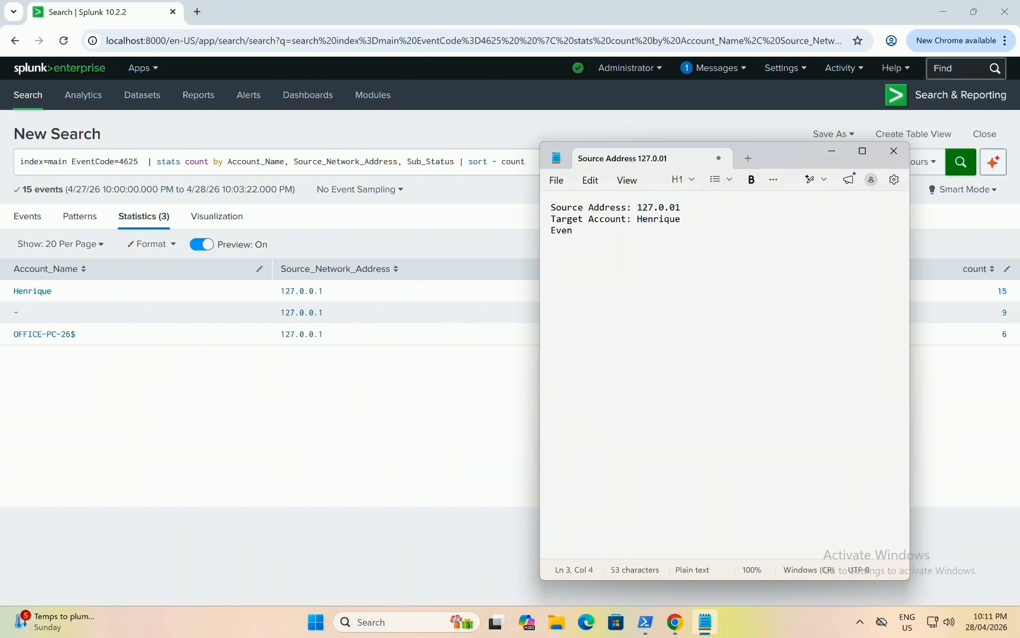
text(ount: )
text( 15)
text(Sub-Status:)
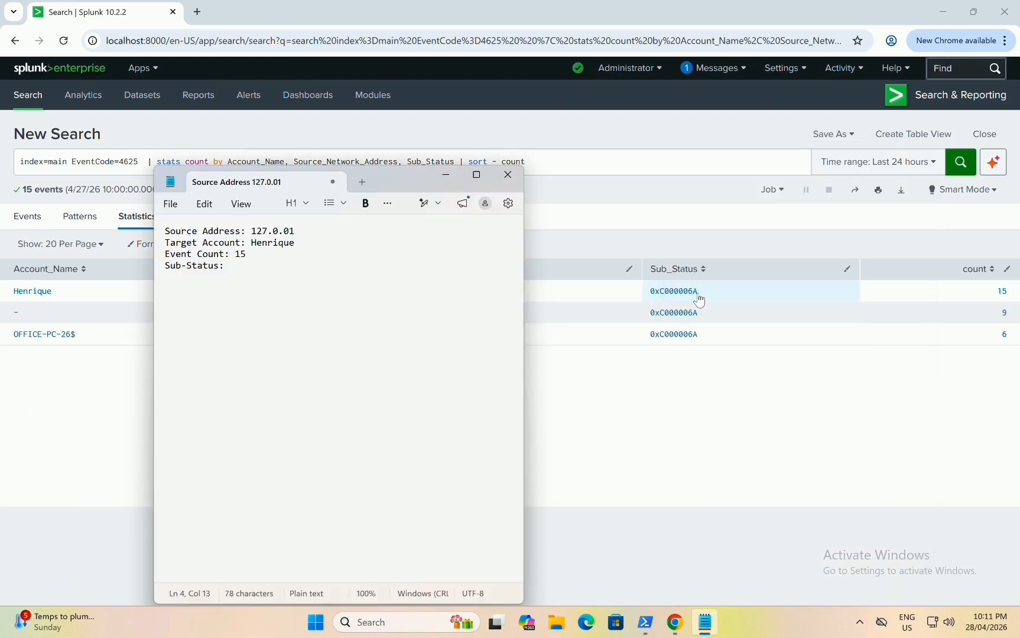
click(699, 302)
drag(700, 296, 662, 297)
key(ctrl+c)
key(alt+Tab)
key(ctrl+v)
key(Return)
- Finish the notes with "Pattern: consistent with targeted brute force attack" and return to the Splunk results
text(Pattern:)
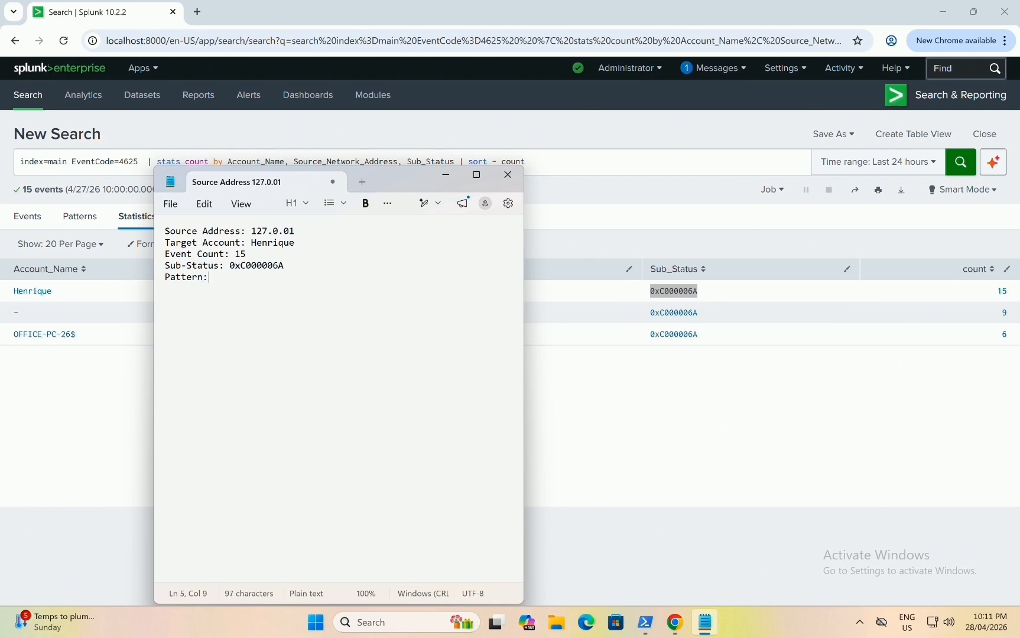
text( consistent with targeted brute force attack)
click(526, 429)
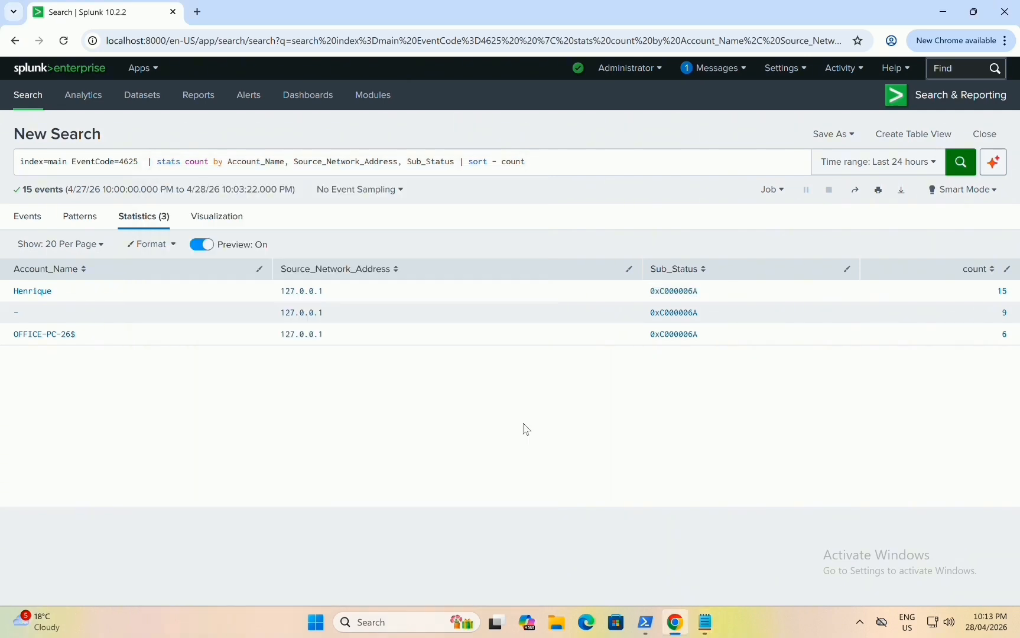